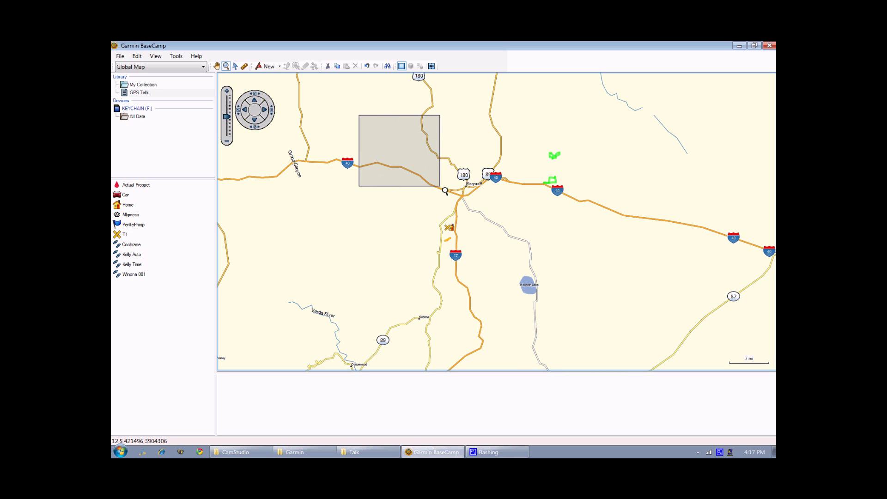
Drag a zoom rectangle around the T1 and Home waypoints south of Flagstaff.
{"action": "left_click_drag", "start_coordinate": [407, 222], "coordinate": [522, 314]}
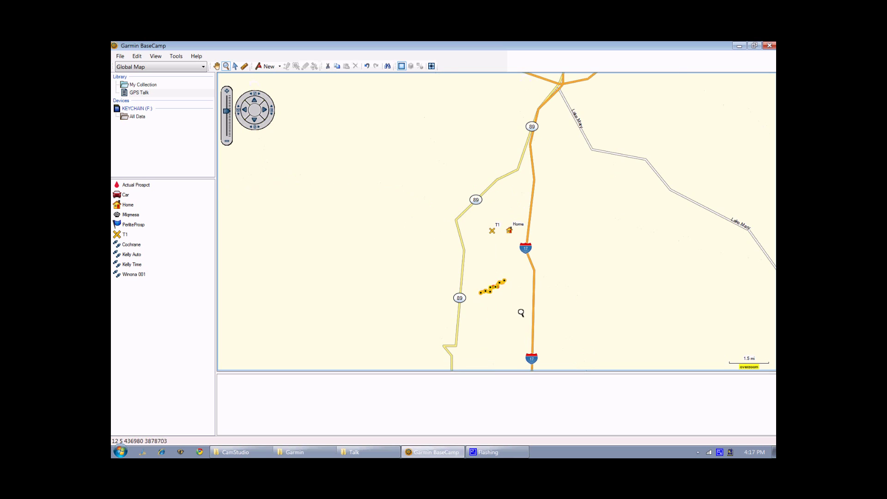
Measure a five-point path of about 20.2 mi, then zoom out over the Flagstaff region.
{"action": "left_click", "coordinate": [246, 68]}
{"action": "left_click_drag", "start_coordinate": [359, 296], "coordinate": [432, 153]}
{"action": "left_click", "coordinate": [432, 152]}
{"action": "left_click", "coordinate": [590, 115]}
{"action": "left_click", "coordinate": [613, 238]}
{"action": "left_click", "coordinate": [576, 315]}
{"action": "left_click_drag", "start_coordinate": [227, 116], "coordinate": [229, 122]}
Zoom the map to the Home waypoint, then select the Miqmesa waypoint.
{"action": "left_click", "coordinate": [128, 205]}
{"action": "double_click", "coordinate": [128, 206]}
{"action": "left_click", "coordinate": [129, 216]}
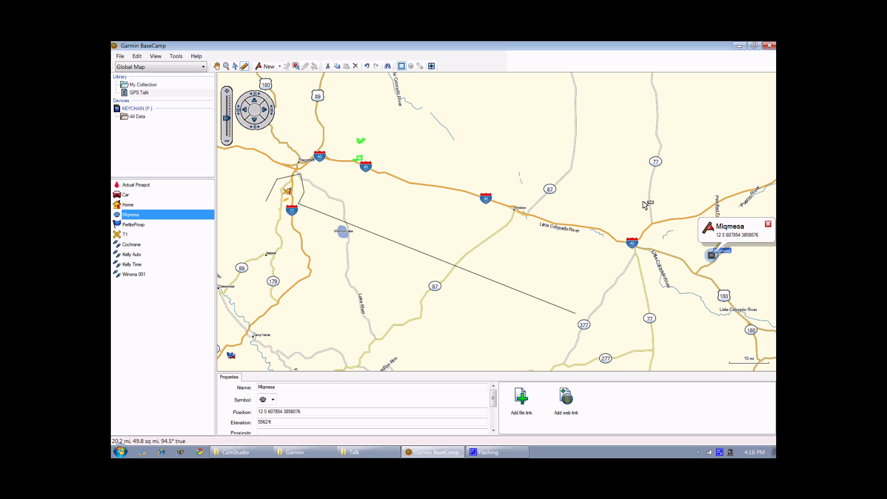
Select Actual Prospect, dismiss its popup, and zoom in close on it.
{"action": "left_click", "coordinate": [135, 188]}
{"action": "left_click", "coordinate": [295, 327]}
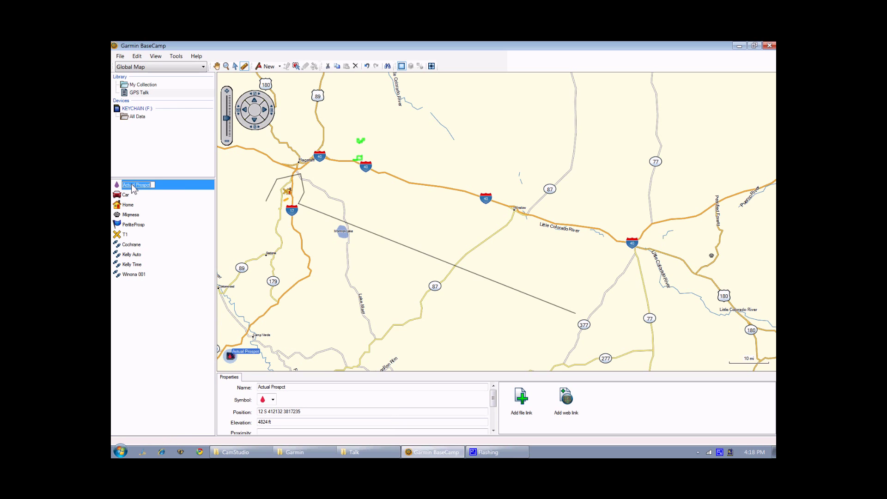
{"action": "double_click", "coordinate": [117, 187]}
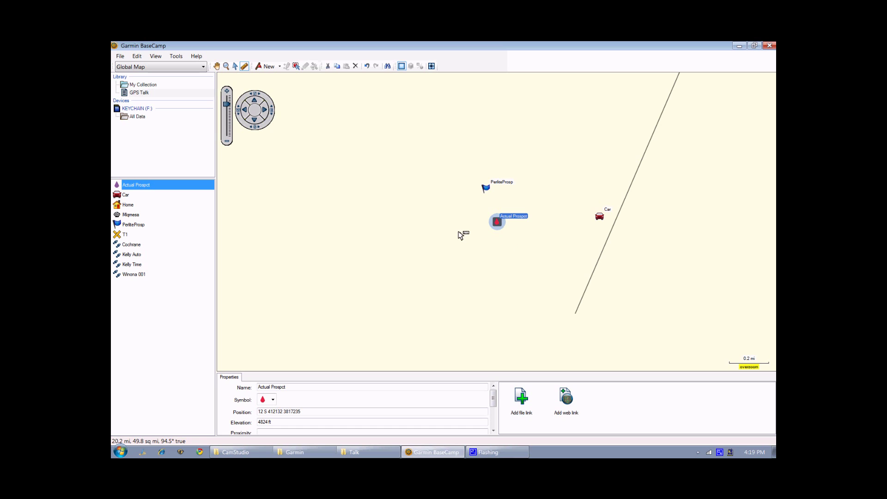
Clear the measurement line and rename the PerliteProsp waypoint to PerliteMine.
{"action": "left_click", "coordinate": [236, 66]}
{"action": "left_click", "coordinate": [236, 67]}
{"action": "left_click", "coordinate": [486, 190]}
{"action": "mouse_move", "coordinate": [493, 398]}
{"action": "left_mouse_down"}
{"action": "mouse_move", "coordinate": [493, 428]}
{"action": "mouse_move", "coordinate": [493, 393]}
{"action": "left_mouse_up"}
{"action": "left_click_drag", "start_coordinate": [287, 387], "coordinate": [239, 382]}
{"action": "type", "text": "PerliteMine"}
Set the position grid in Options to decimal-degree Lat/Lon hddd.ddddd°.
{"action": "left_click", "coordinate": [159, 57]}
{"action": "mouse_move", "coordinate": [172, 58]}
{"action": "left_click", "coordinate": [183, 107]}
{"action": "left_click", "coordinate": [479, 288]}
{"action": "left_click", "coordinate": [445, 351]}
{"action": "left_click", "coordinate": [516, 359]}
Rename the Kelly Auto track to Kelly Canyon in the enlarged details panel.
{"action": "left_click", "coordinate": [128, 256]}
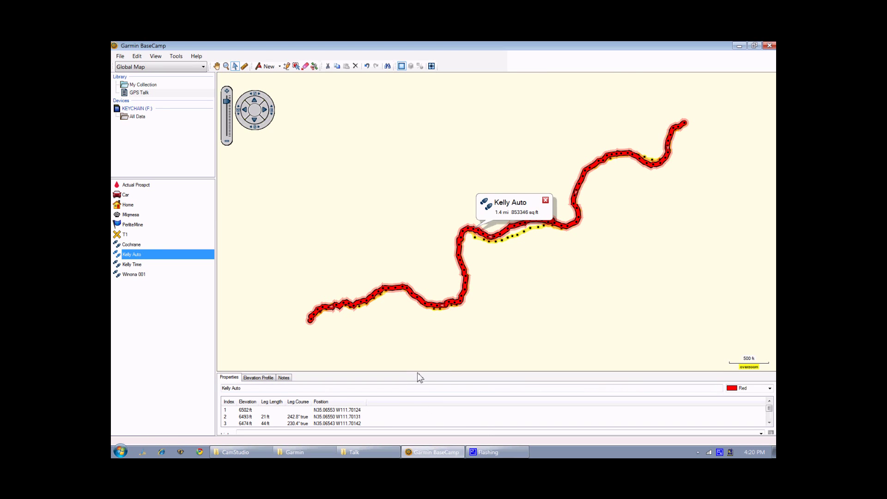
{"action": "left_click", "coordinate": [417, 372]}
{"action": "left_click_drag", "start_coordinate": [417, 372], "coordinate": [424, 318]}
{"action": "left_click", "coordinate": [245, 328]}
{"action": "key", "text": "BackSpace"}
{"action": "key", "text": "BackSpace"}
{"action": "key", "text": "BackSpace"}
{"action": "type", "text": "Canyon"}
Change the Kelly Canyon track colour from red to Magenta.
{"action": "left_click", "coordinate": [769, 329]}
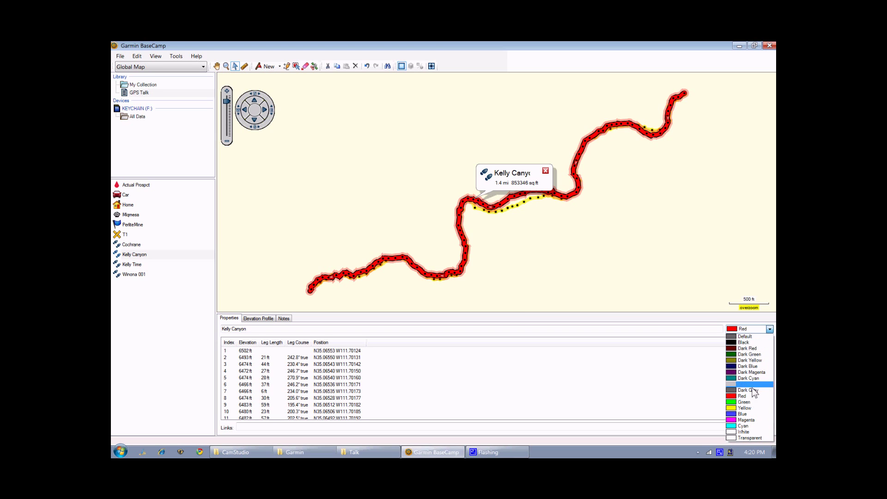
{"action": "left_click", "coordinate": [749, 419]}
{"action": "mouse_move", "coordinate": [769, 349]}
{"action": "left_mouse_down"}
{"action": "mouse_move", "coordinate": [759, 421]}
{"action": "mouse_move", "coordinate": [772, 353]}
{"action": "left_mouse_up"}
{"action": "left_click", "coordinate": [259, 319]}
Inspect the elevation profile peaking near 6609 ft at 0.77 mi, then return to the point table.
{"action": "mouse_move", "coordinate": [277, 374]}
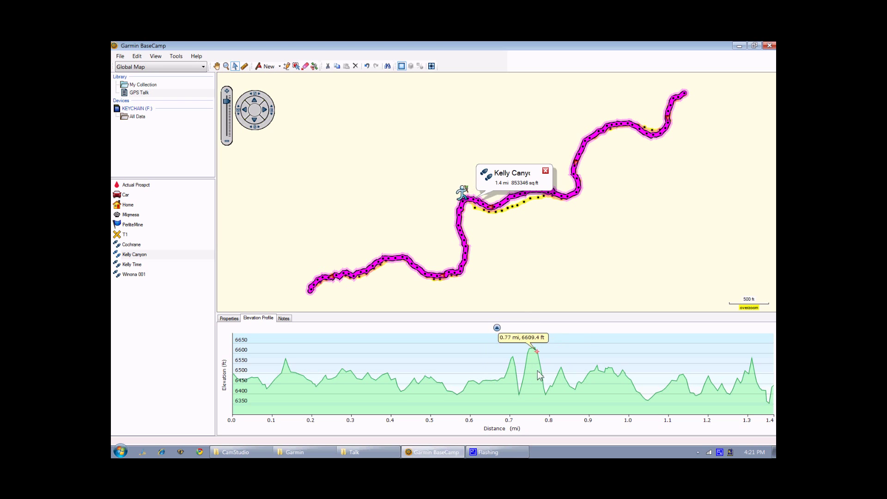
{"action": "left_click", "coordinate": [230, 319]}
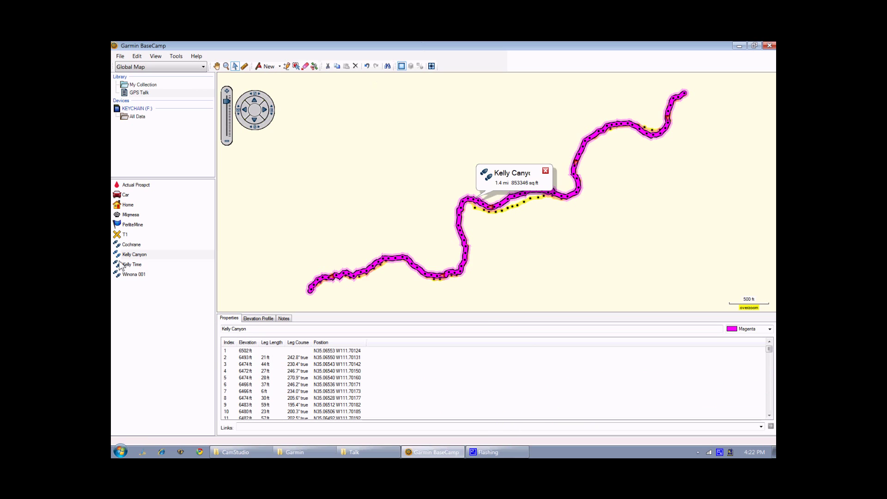